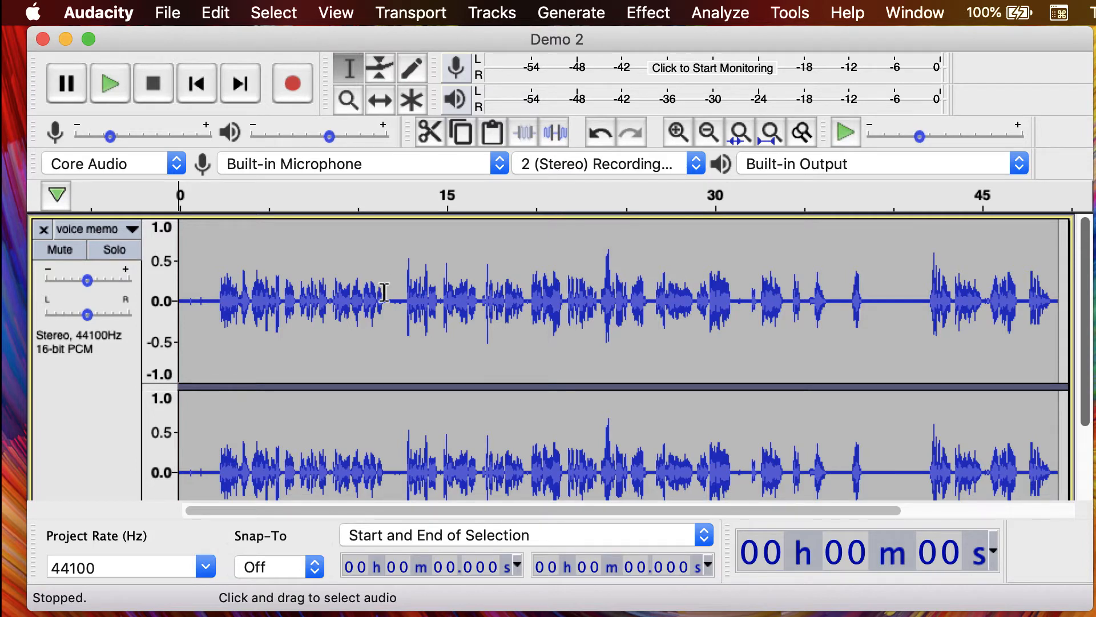
Select the first spoken passage of the voice memo track, from about 2.0 s to 11.5 s, and play it
drag(383, 292, 217, 290)
scroll(224, 291, down, 2)
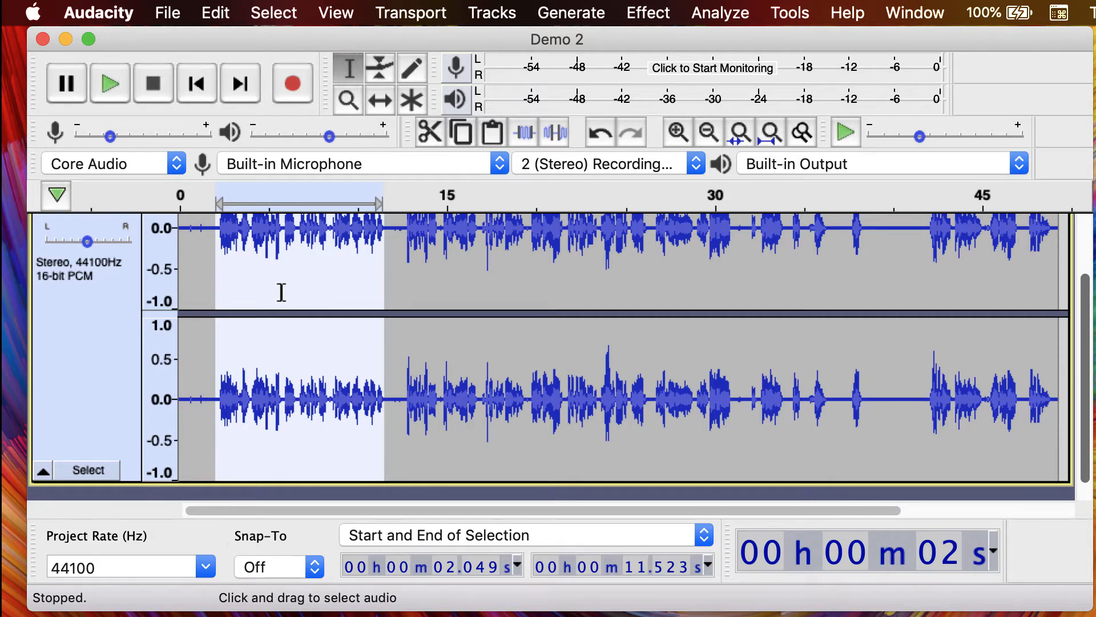
key(space)
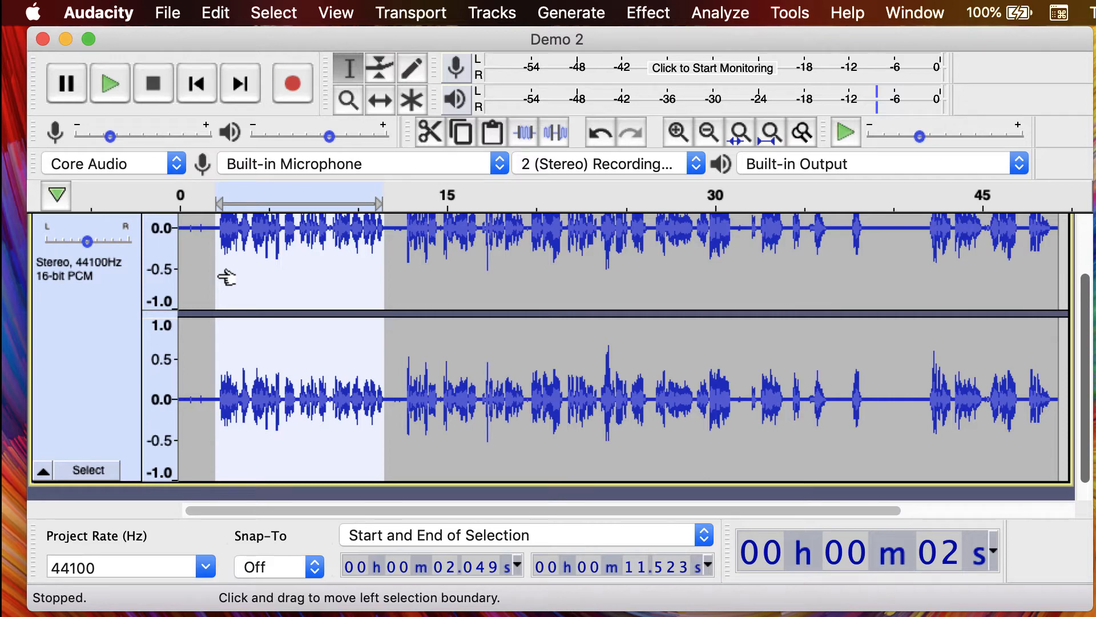
Widen the selection on both sides so it runs from about 1.5 s to 12.1 s, including the surrounding silence
drag(227, 278, 215, 274)
scroll(215, 275, up, 3)
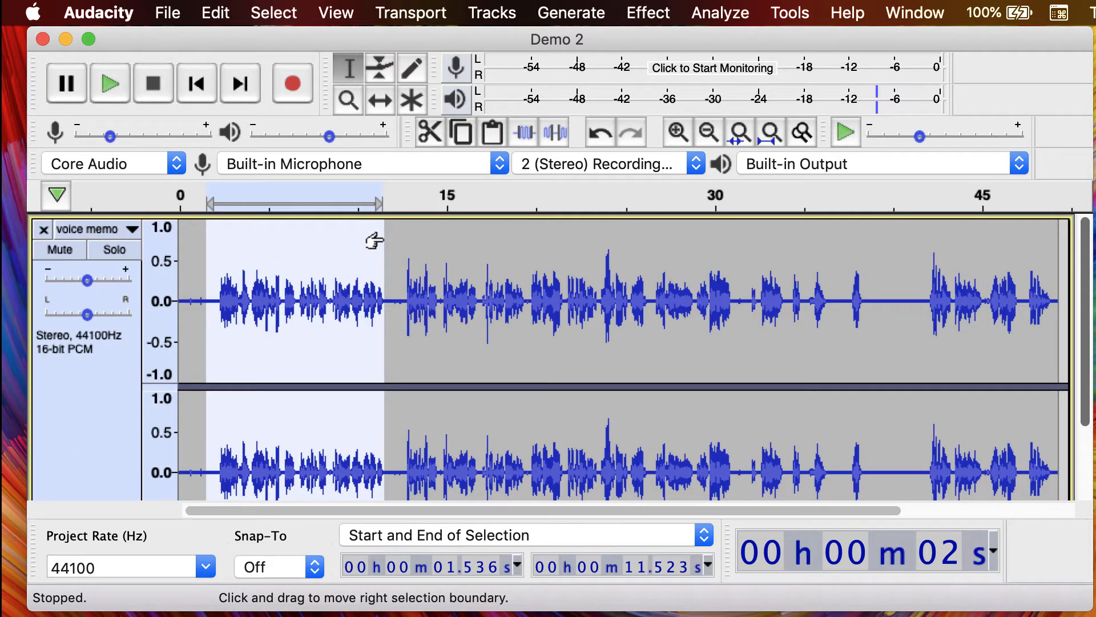
drag(374, 240, 385, 244)
scroll(385, 245, down, 3)
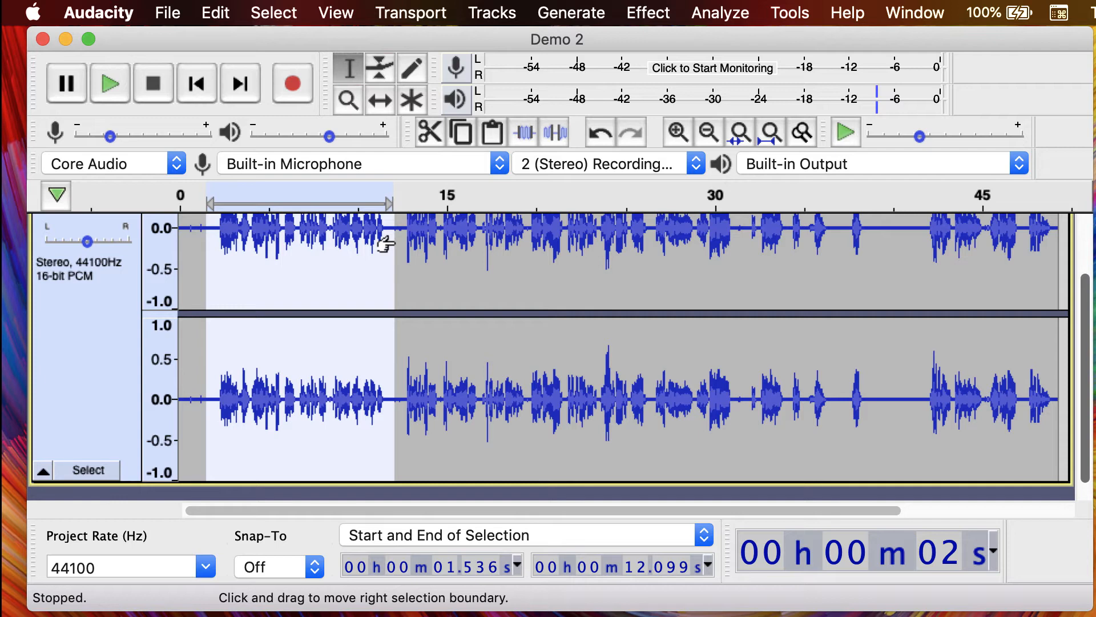
Trim the audio down to the selected passage, and undo the trim
click(220, 13)
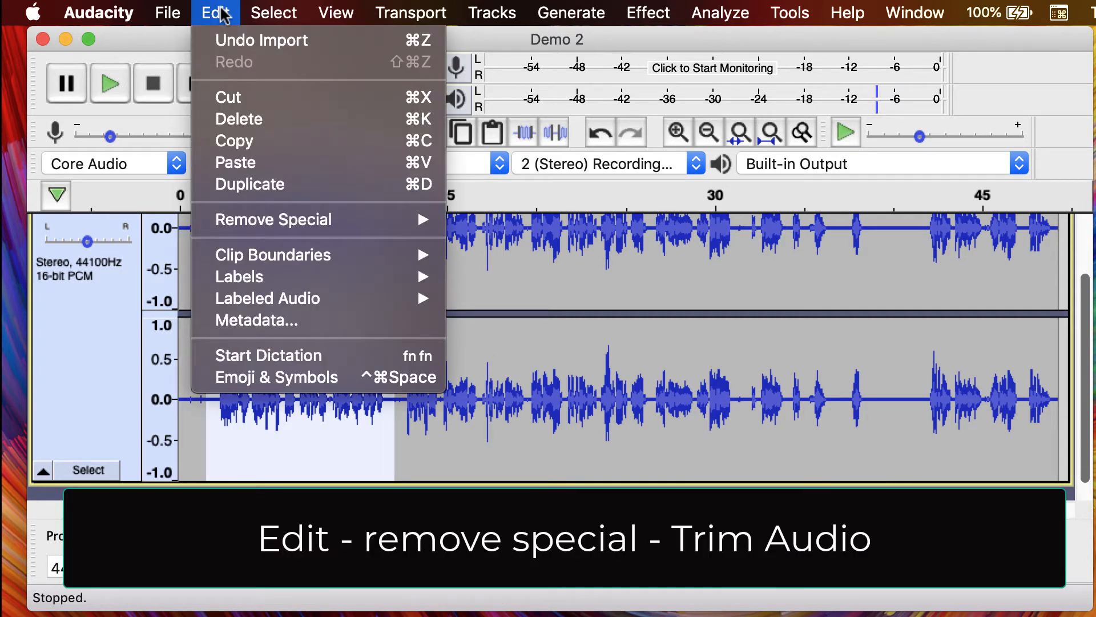
mouse_move(266, 222)
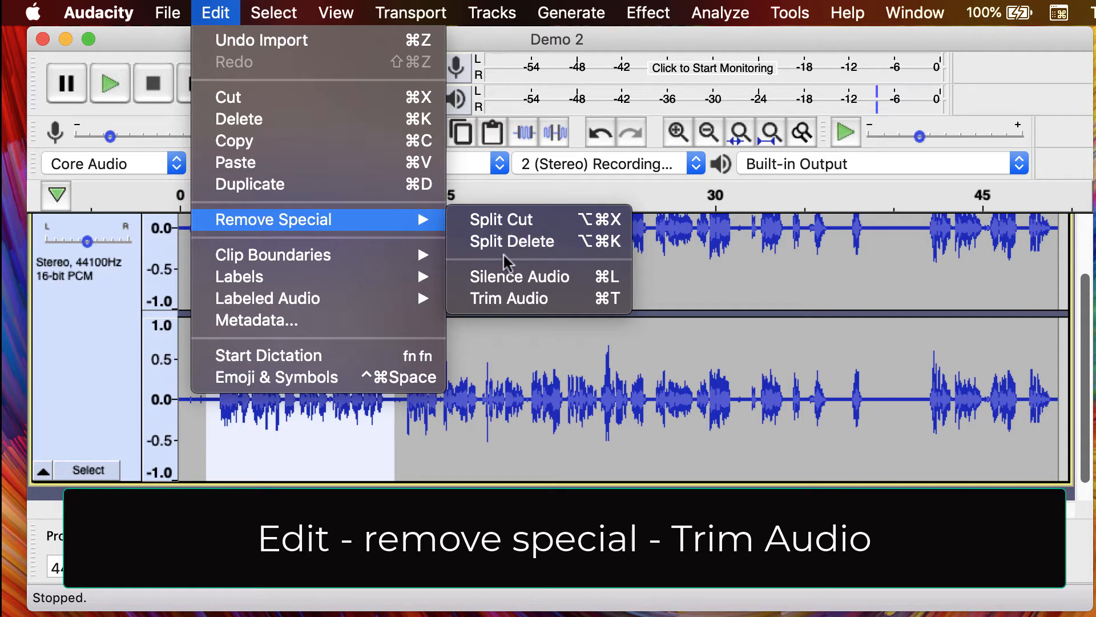
click(513, 298)
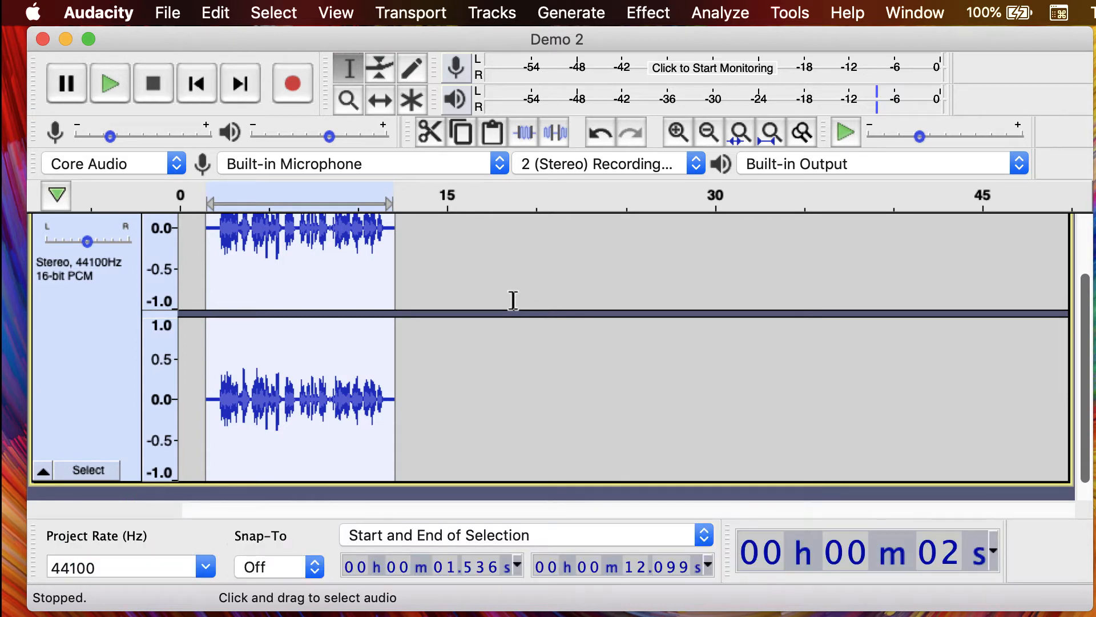
key(super+z)
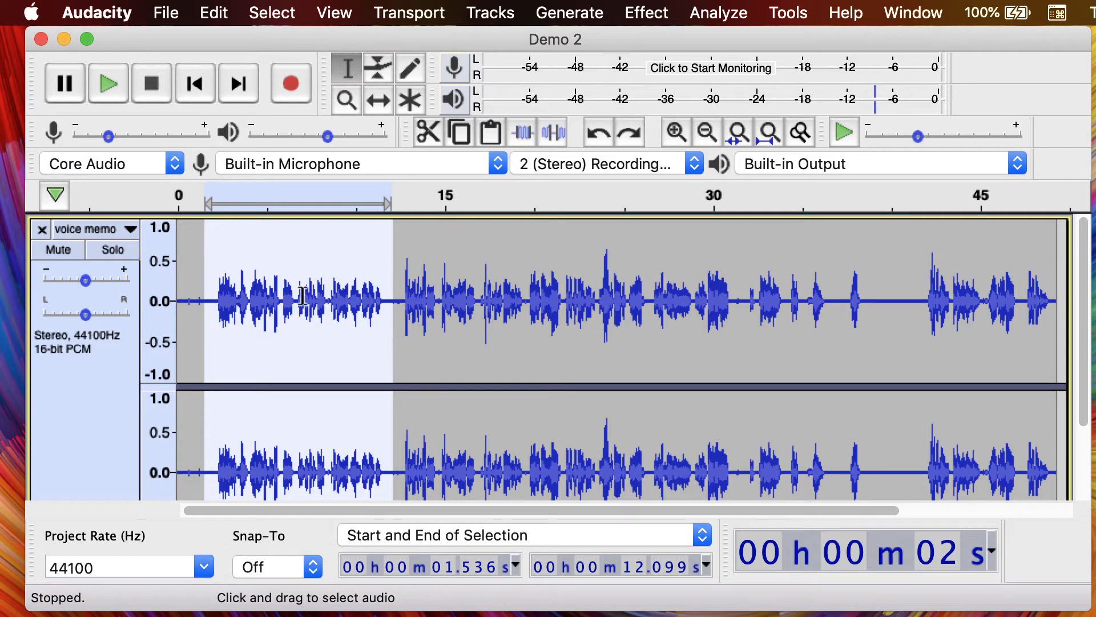
Move the selected passage out of the voice memo track into a new track with Split New and view that track
click(215, 14)
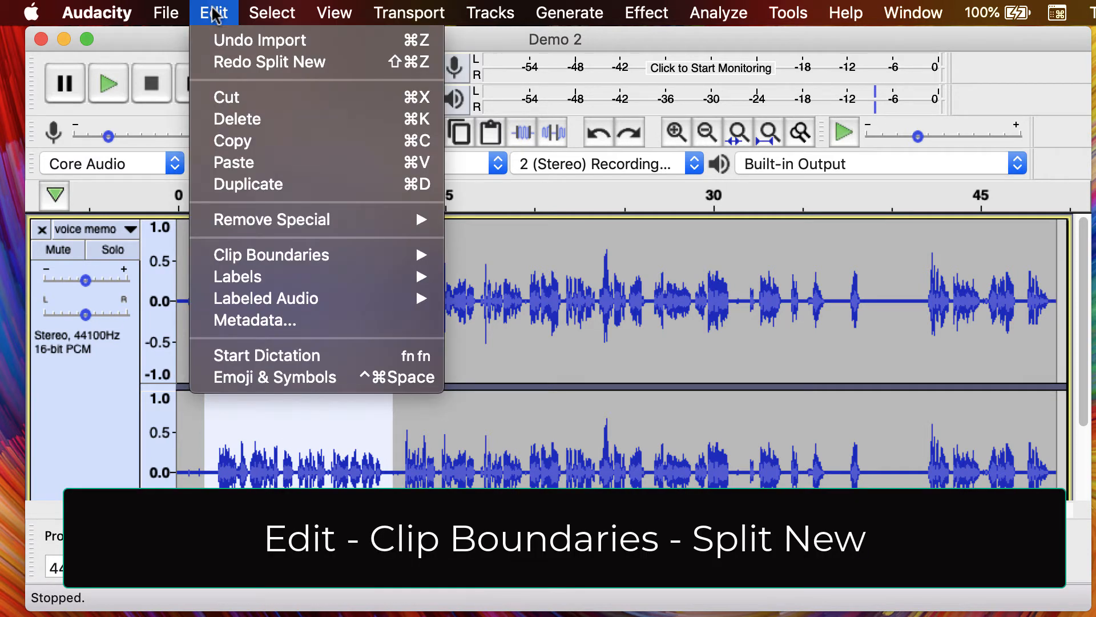
mouse_move(264, 258)
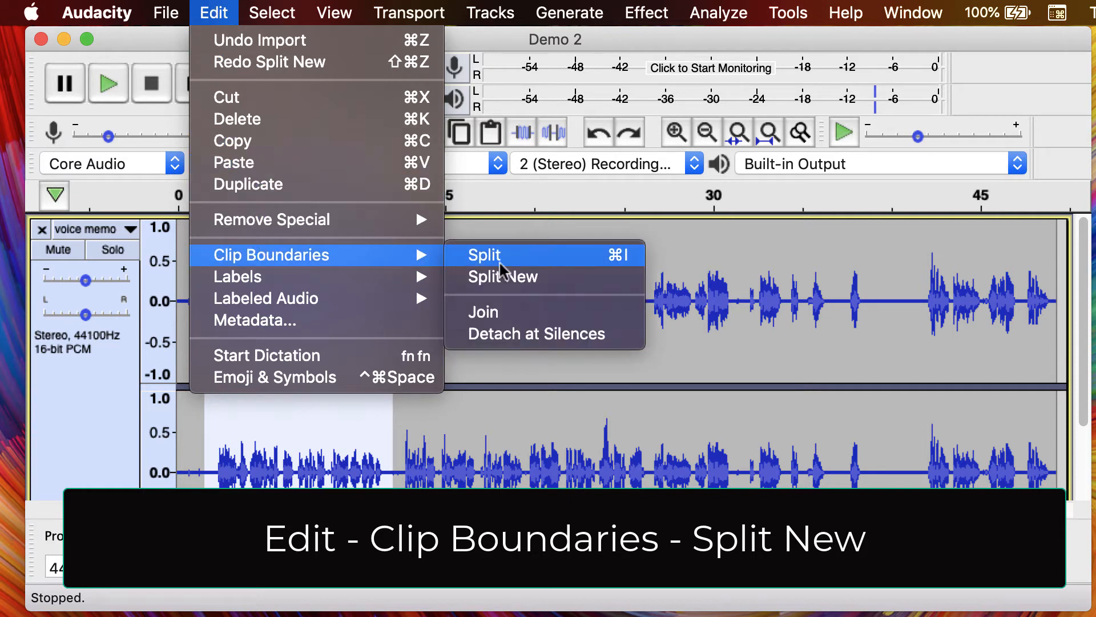
click(534, 279)
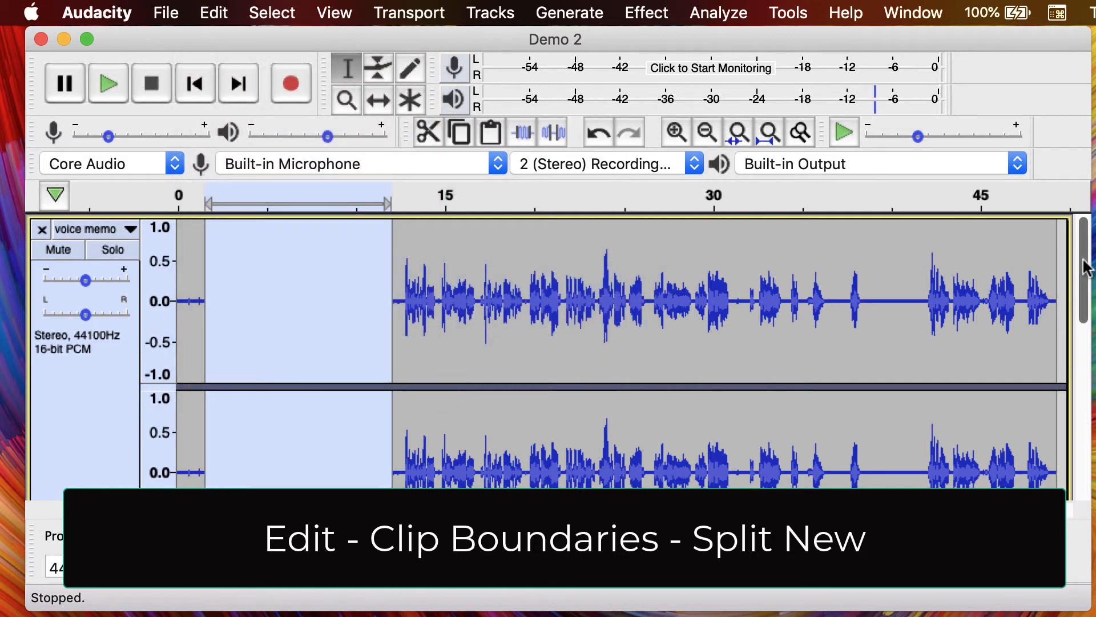
drag(1083, 272, 1081, 242)
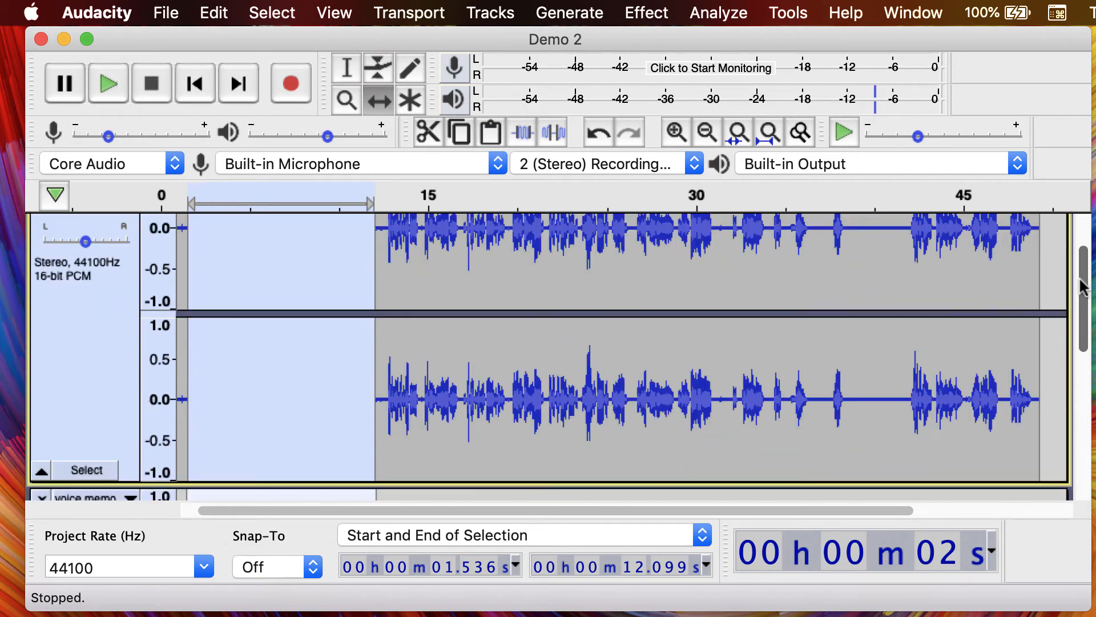
drag(1080, 296, 1083, 357)
scroll(900, 321, down, 5)
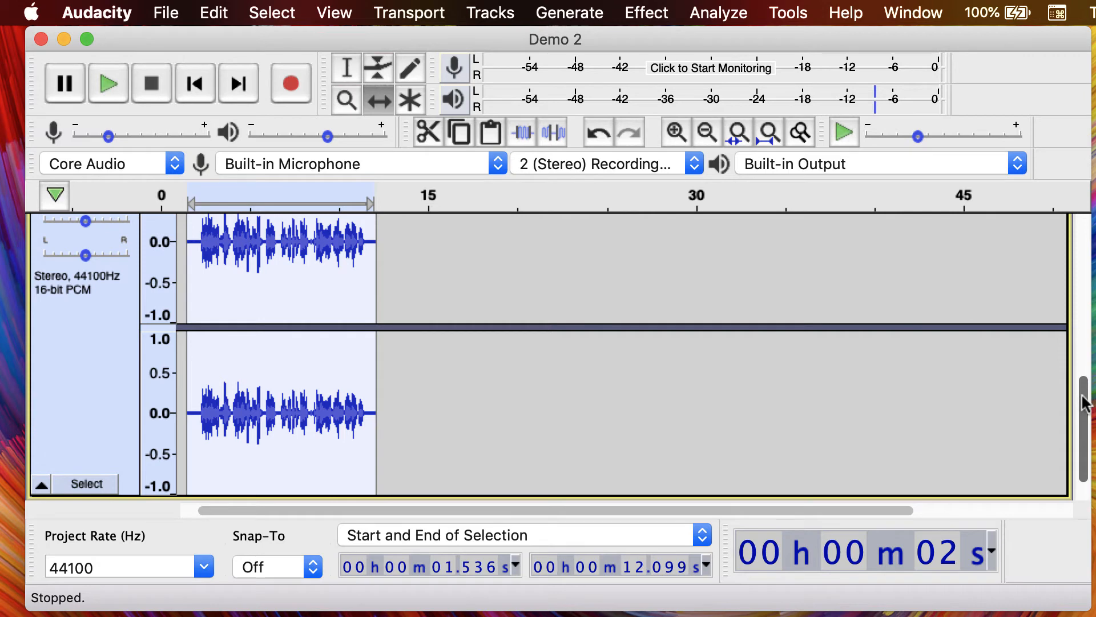
Close the gap in the original track by shifting its later clip back to about 1.5 s with the Time Shift Tool
drag(1083, 403, 1083, 244)
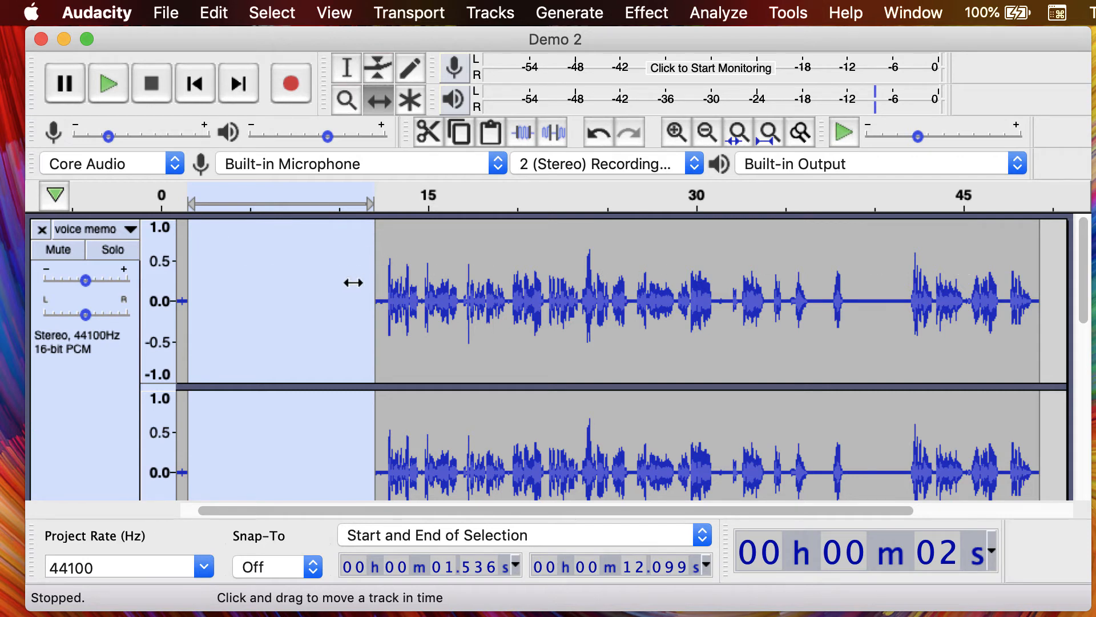
scroll(419, 262, down, 3)
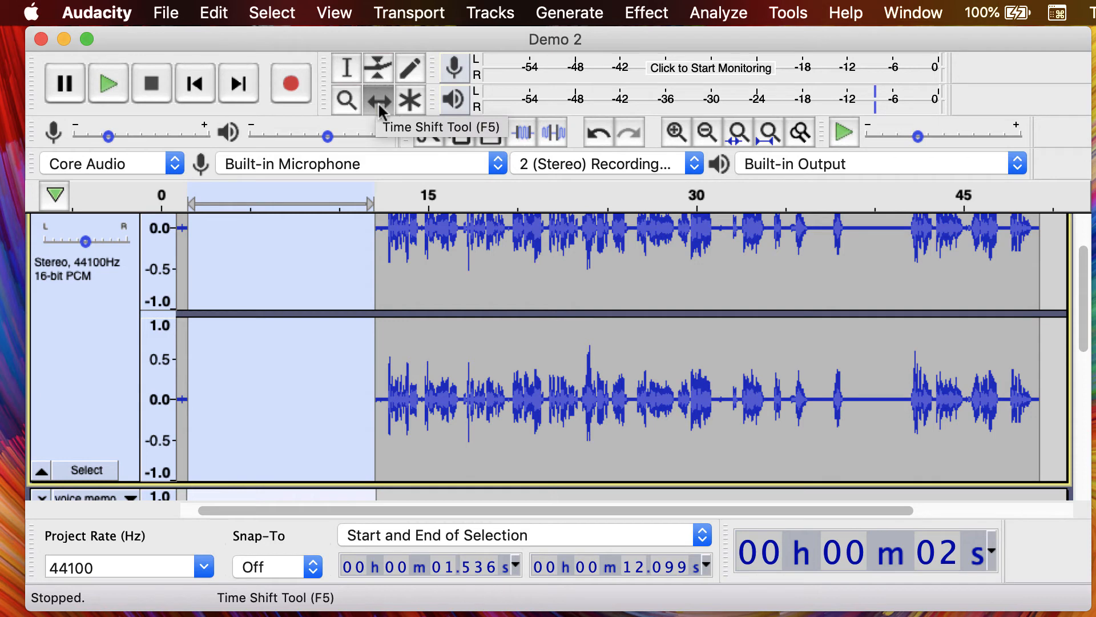
drag(377, 250, 192, 238)
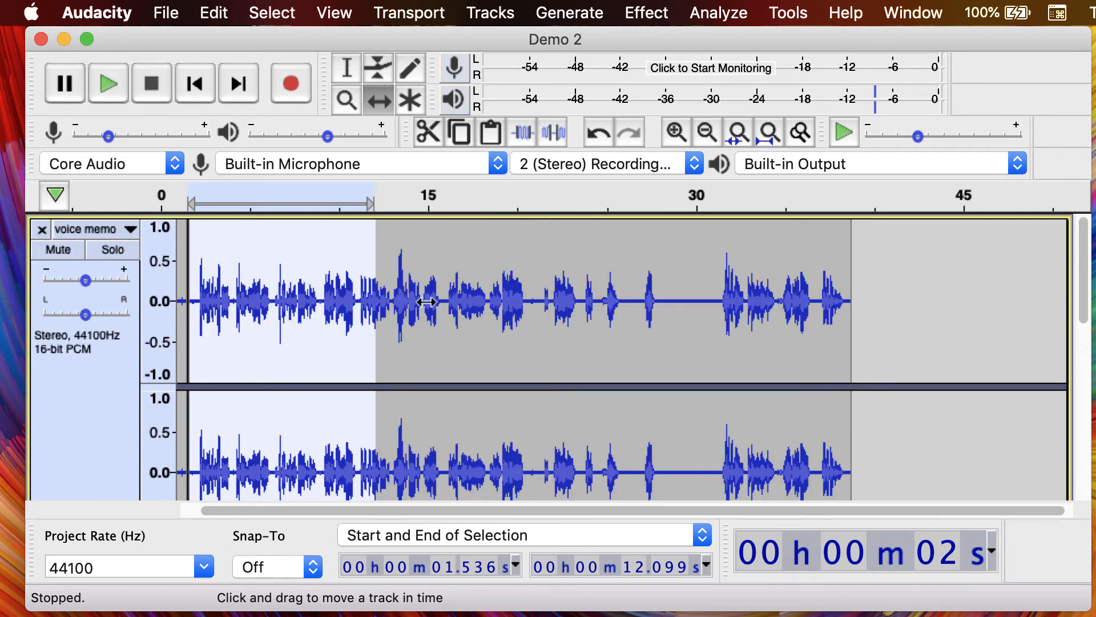
Delete the passage from about 21.0 s to 30.5 s in the original track using the Selection Tool
click(344, 64)
click(713, 297)
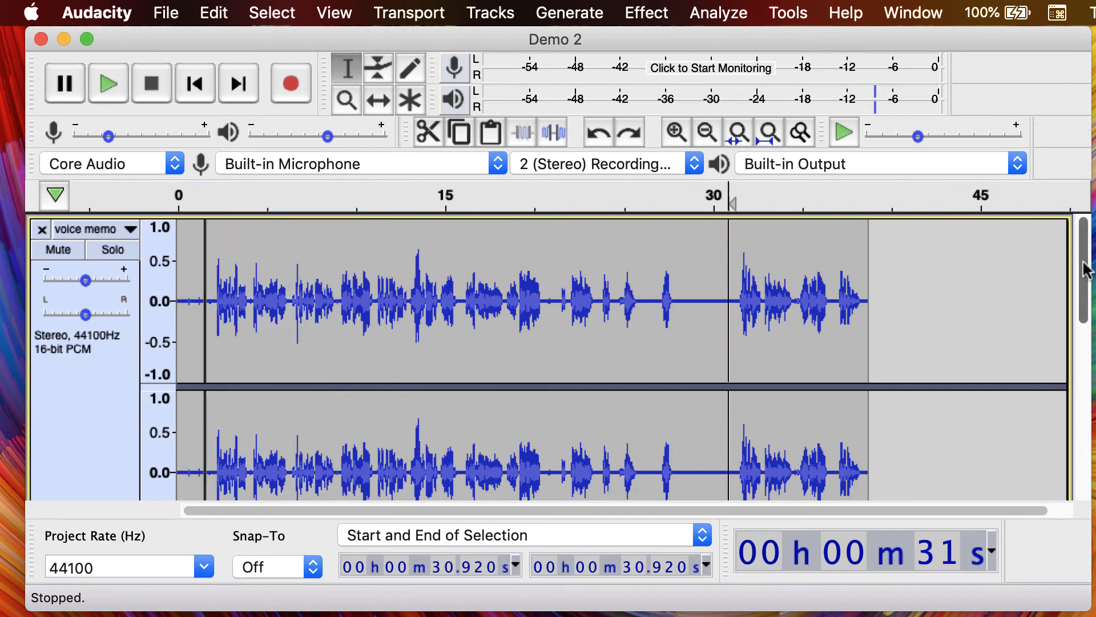
drag(1084, 263, 1084, 269)
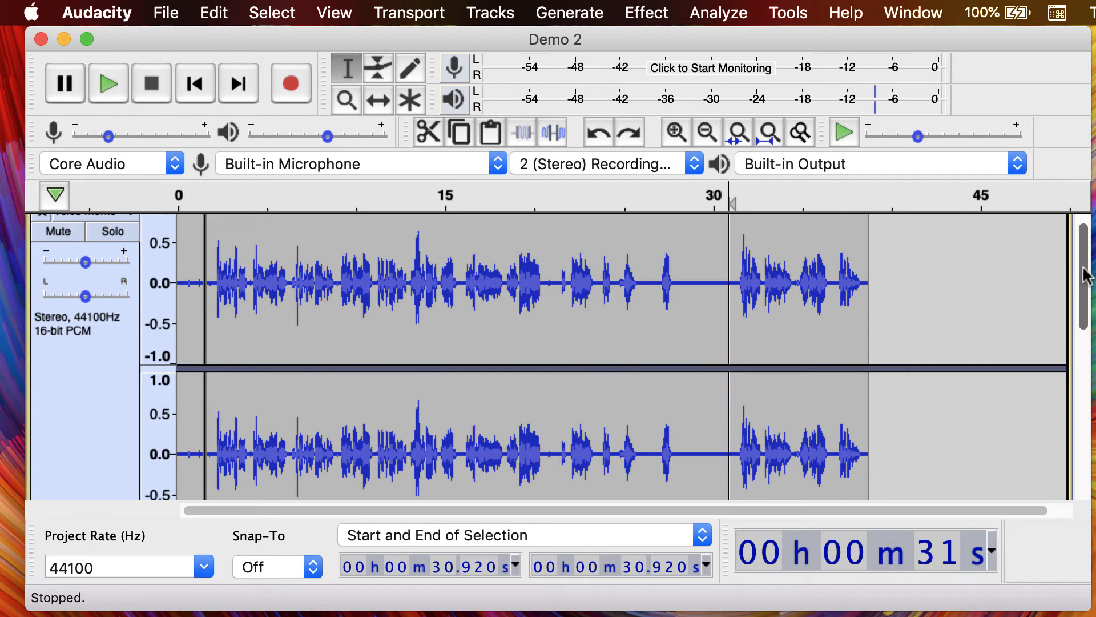
mouse_move(1085, 276)
mouse_down()
mouse_move(1086, 394)
mouse_move(1084, 268)
mouse_up()
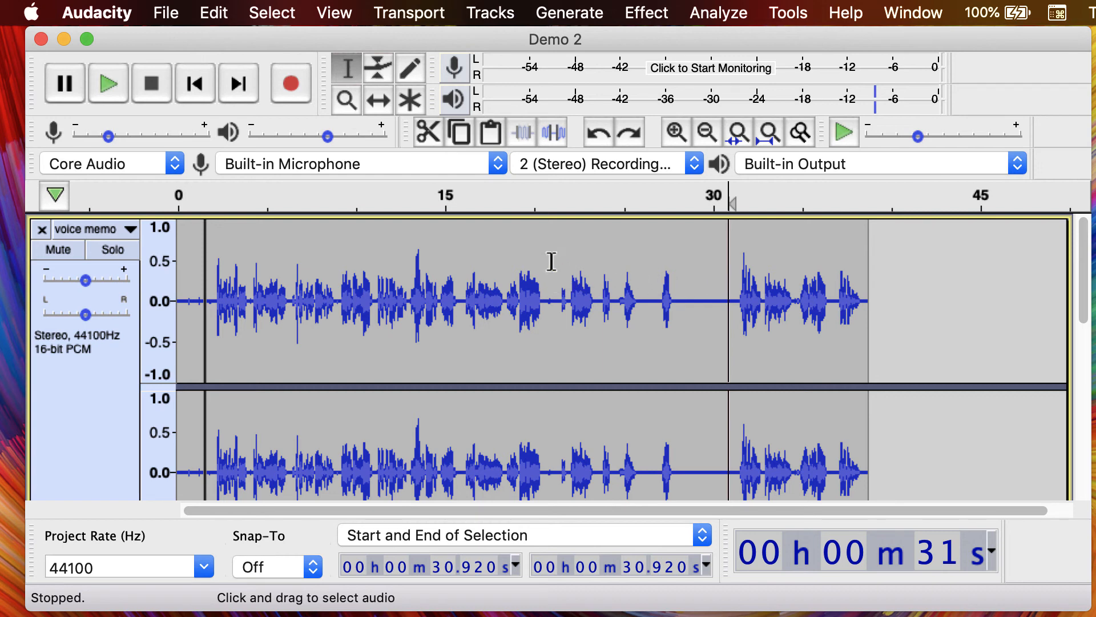
drag(551, 264, 723, 277)
scroll(711, 281, down, 3)
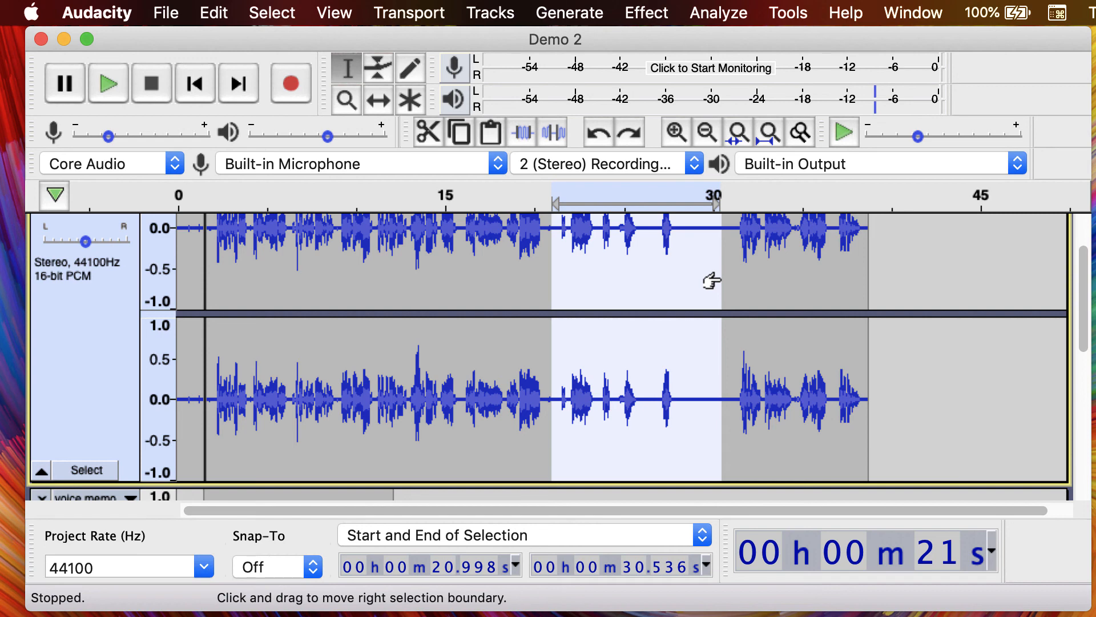
key(BackSpace)
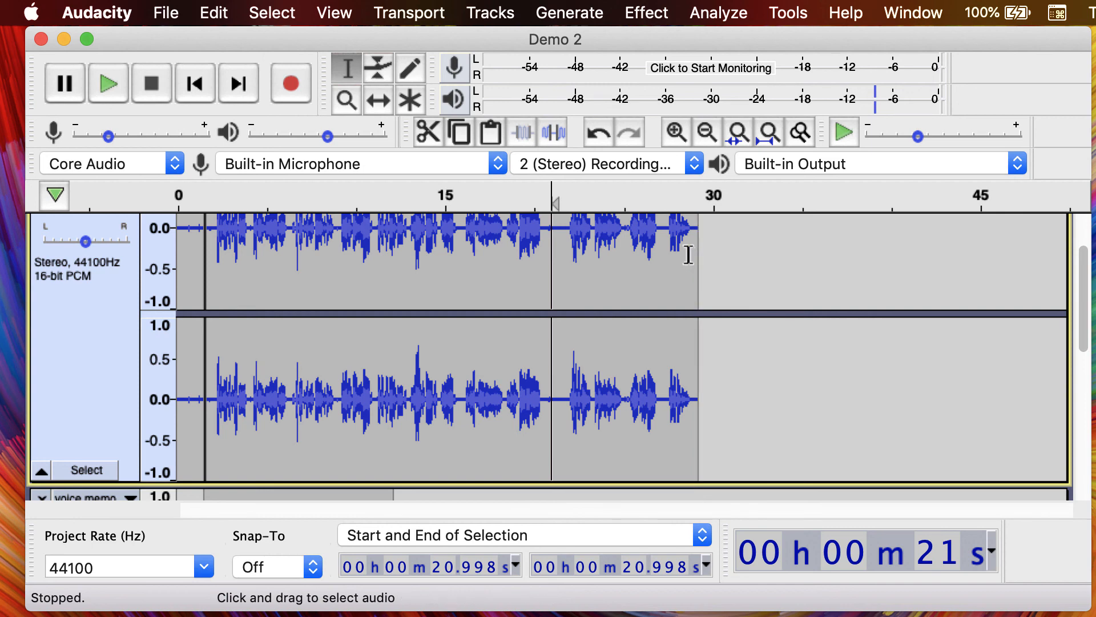
Select the final short burst of speech in the original track, from about 27.2 s to 29.2 s
scroll(698, 260, up, 3)
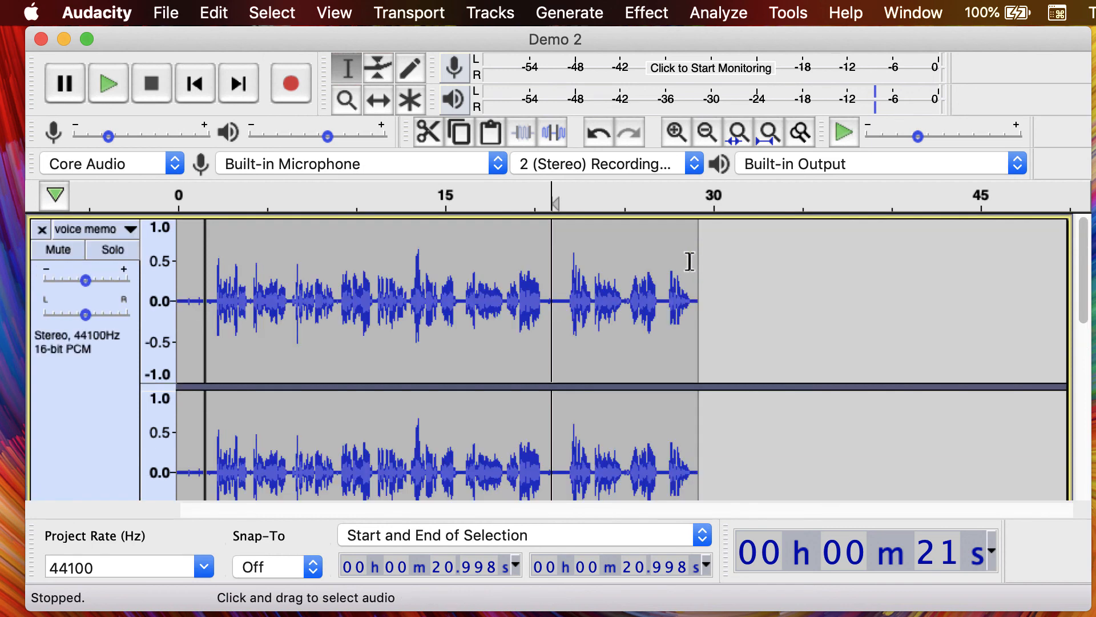
scroll(698, 232, down, 3)
click(699, 231)
drag(697, 232, 663, 229)
scroll(664, 229, up, 3)
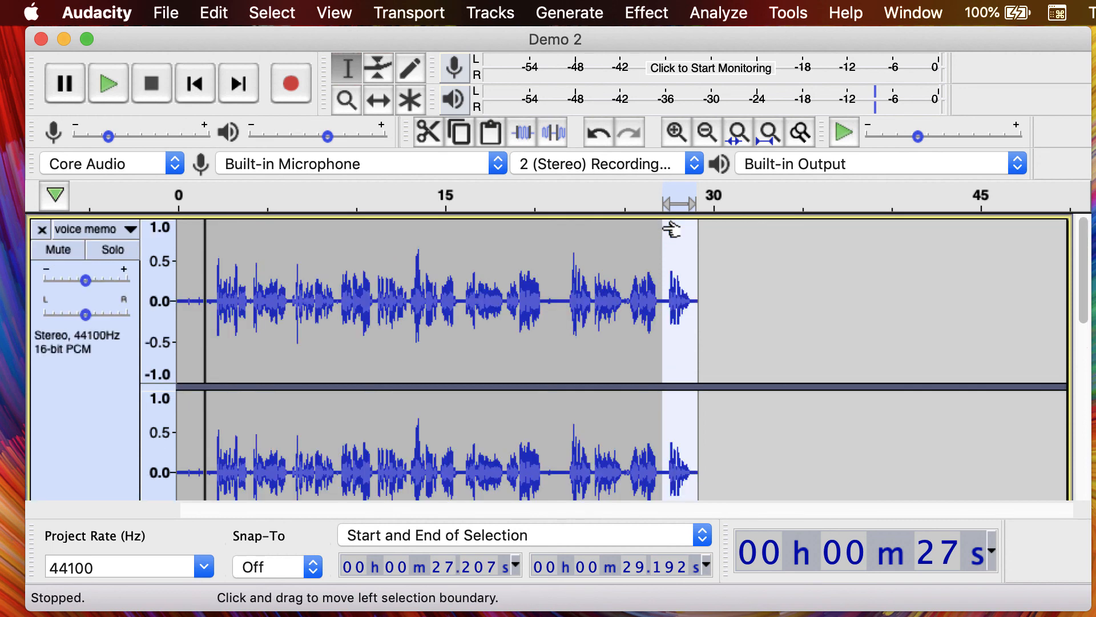